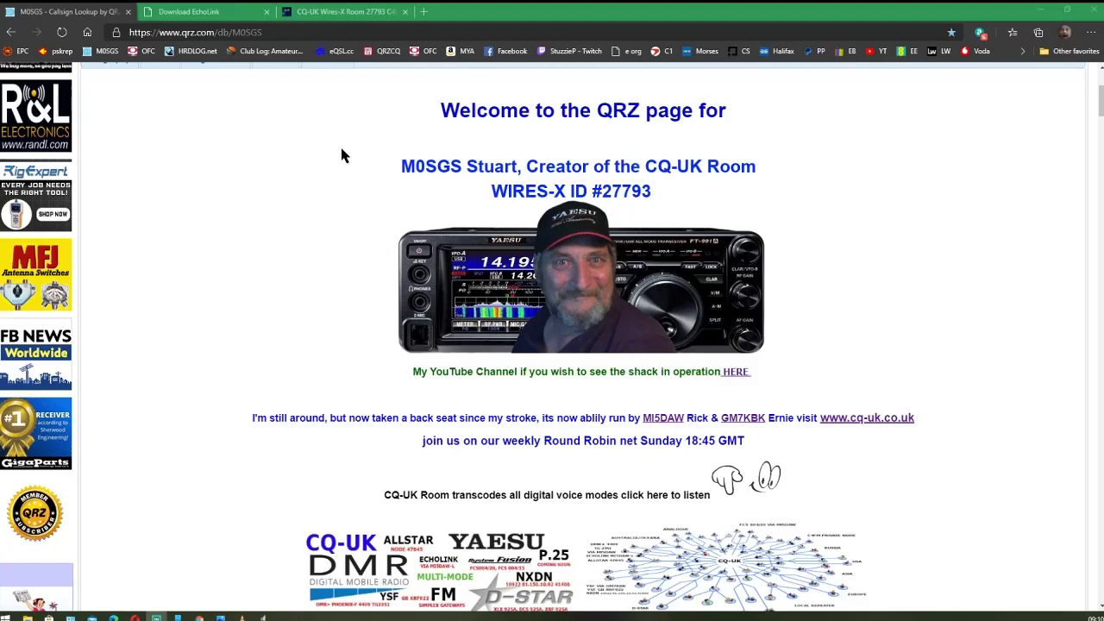
- On the CQ-UK site, open the Links To CQ-UK page and scroll down to the Echo Link card
{"action": "left_click", "coordinate": [338, 12]}
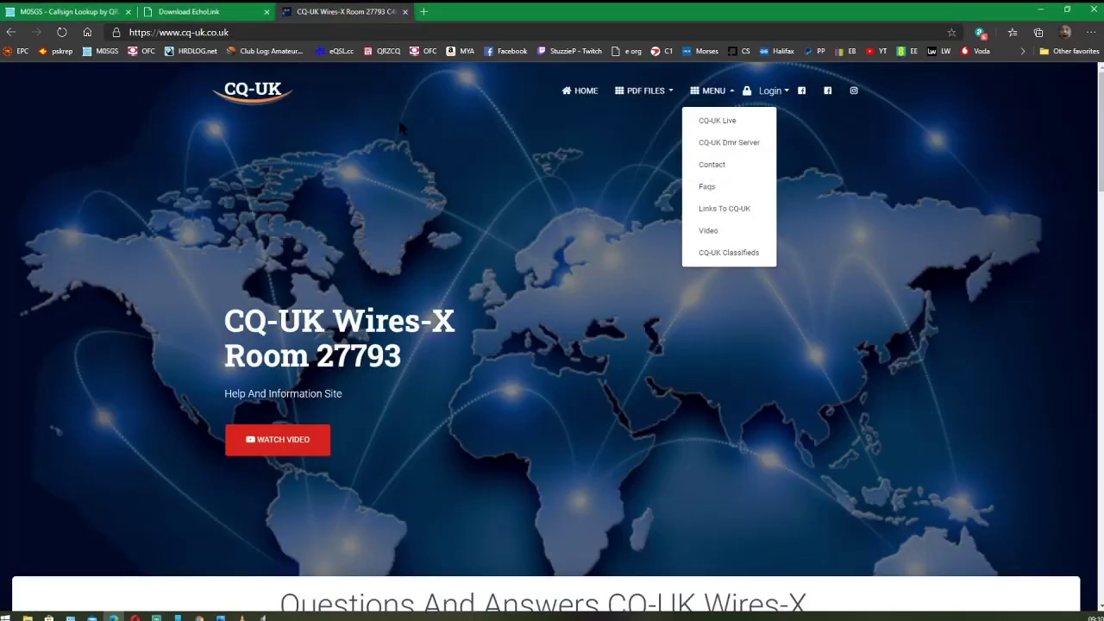
{"action": "left_click", "coordinate": [743, 211]}
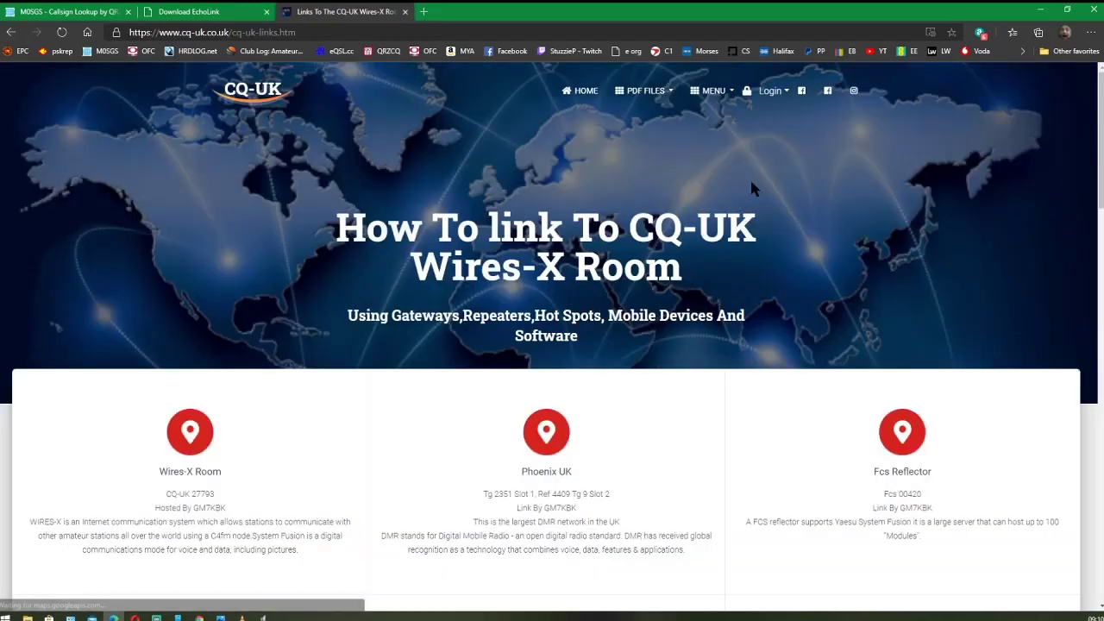
{"action": "scroll", "coordinate": [750, 155], "scroll_direction": "down", "scroll_amount": 2}
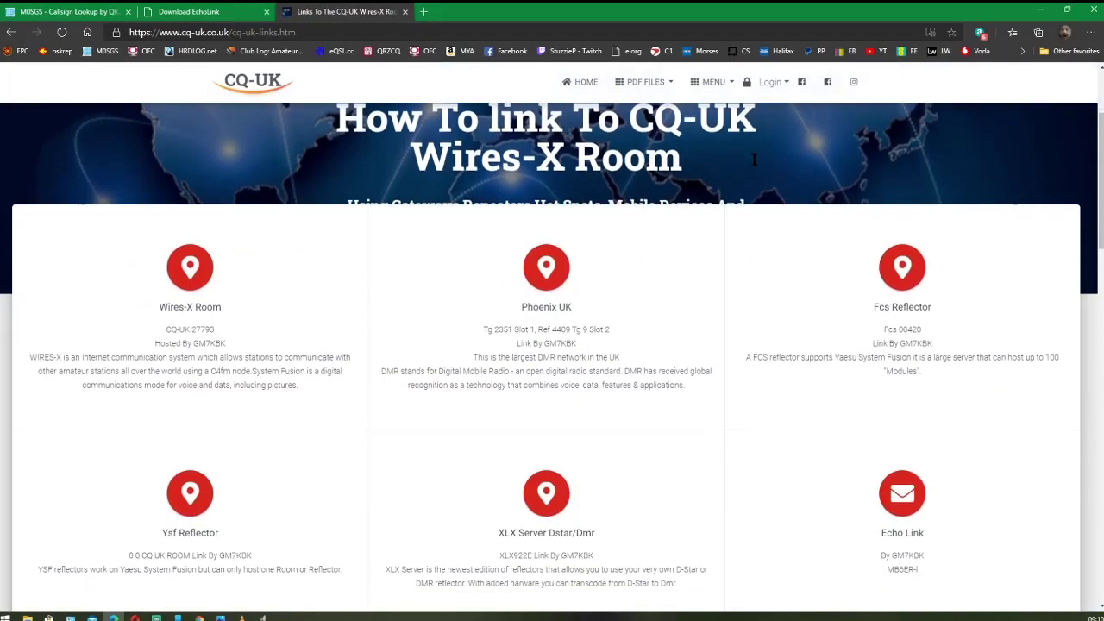
{"action": "scroll", "coordinate": [754, 159], "scroll_direction": "down", "scroll_amount": 1}
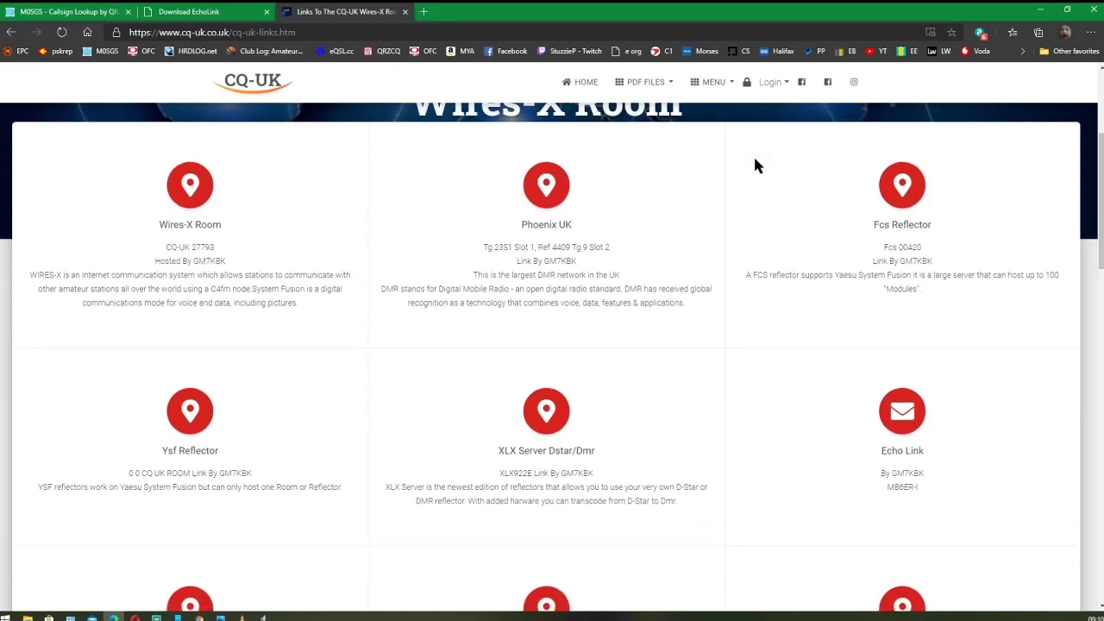
{"action": "scroll", "coordinate": [755, 163], "scroll_direction": "down", "scroll_amount": 1}
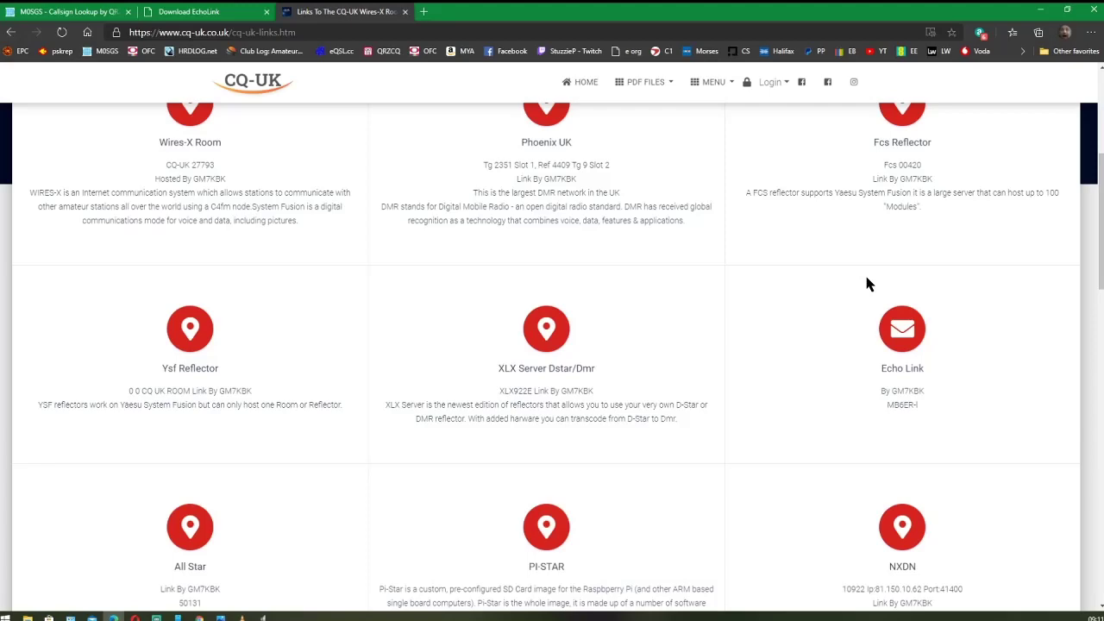
- Scroll the links page back to the top and switch to the Download EchoLink tab
{"action": "scroll", "coordinate": [867, 284], "scroll_direction": "down", "scroll_amount": 1}
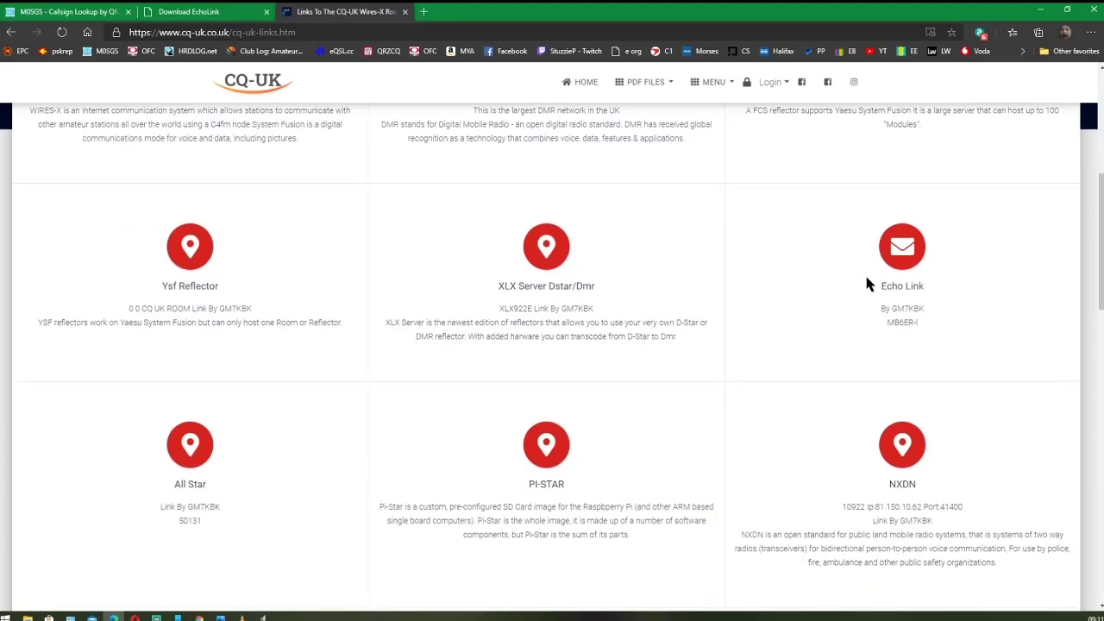
{"action": "scroll", "coordinate": [867, 284], "scroll_direction": "up", "scroll_amount": 3}
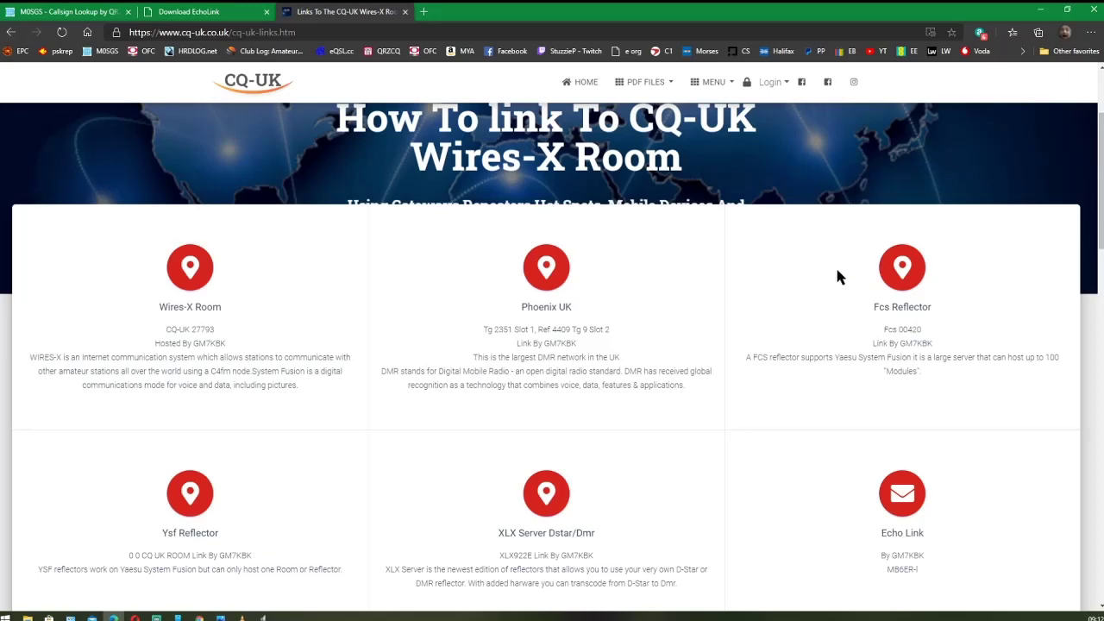
{"action": "left_click", "coordinate": [185, 16]}
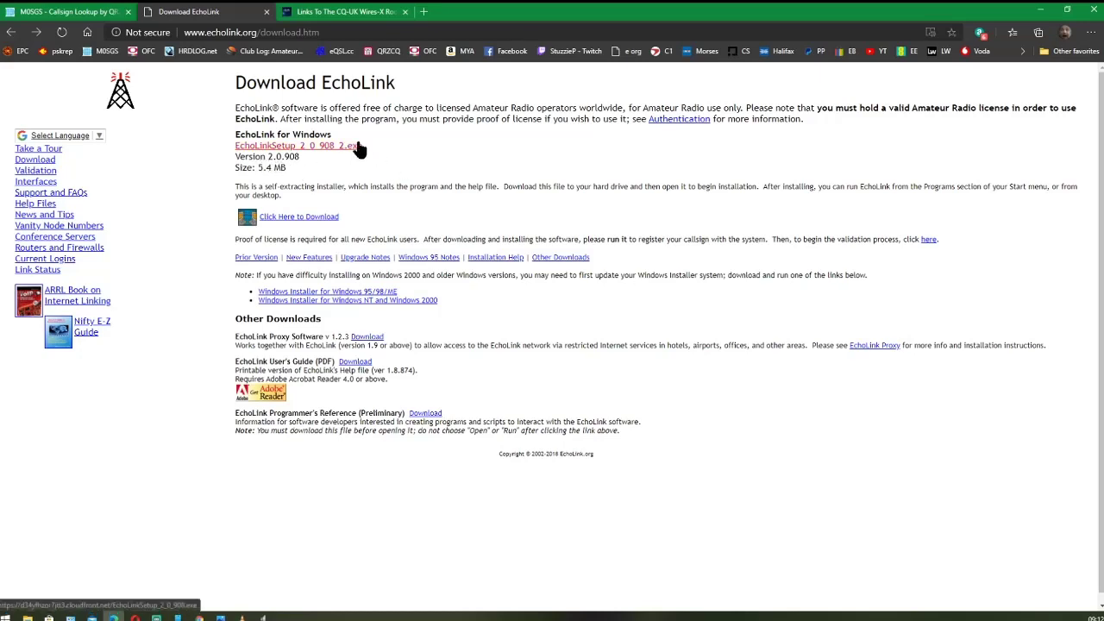
- On EchoLink's Validation page, submit the operator's callsign to check its validation status
{"action": "left_click", "coordinate": [36, 173]}
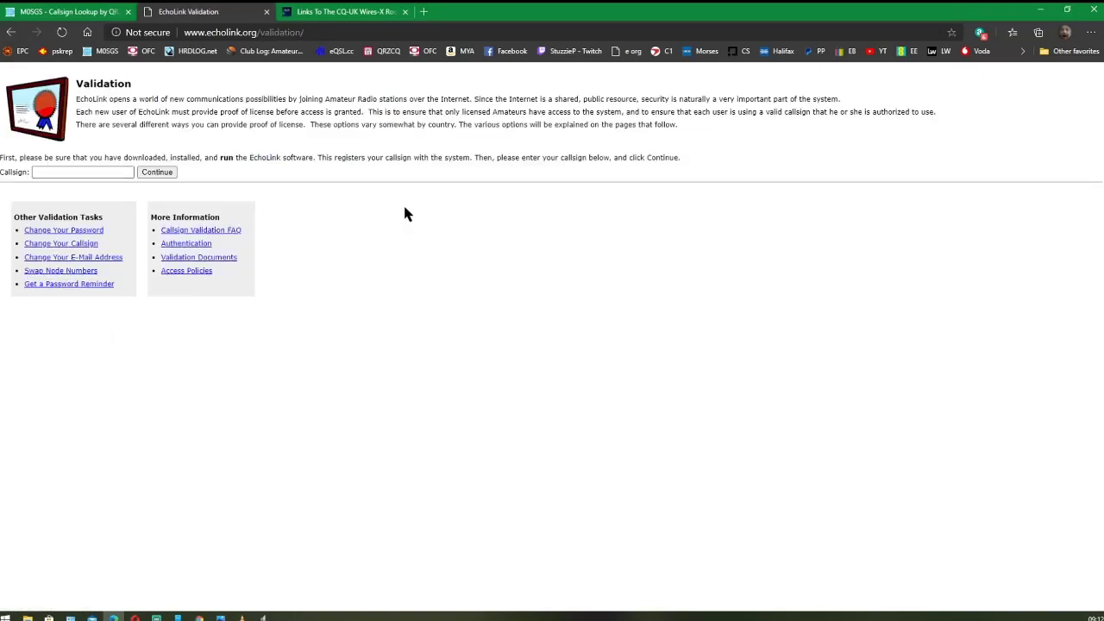
{"action": "left_click", "coordinate": [40, 172]}
{"action": "type", "text": "m0sgs"}
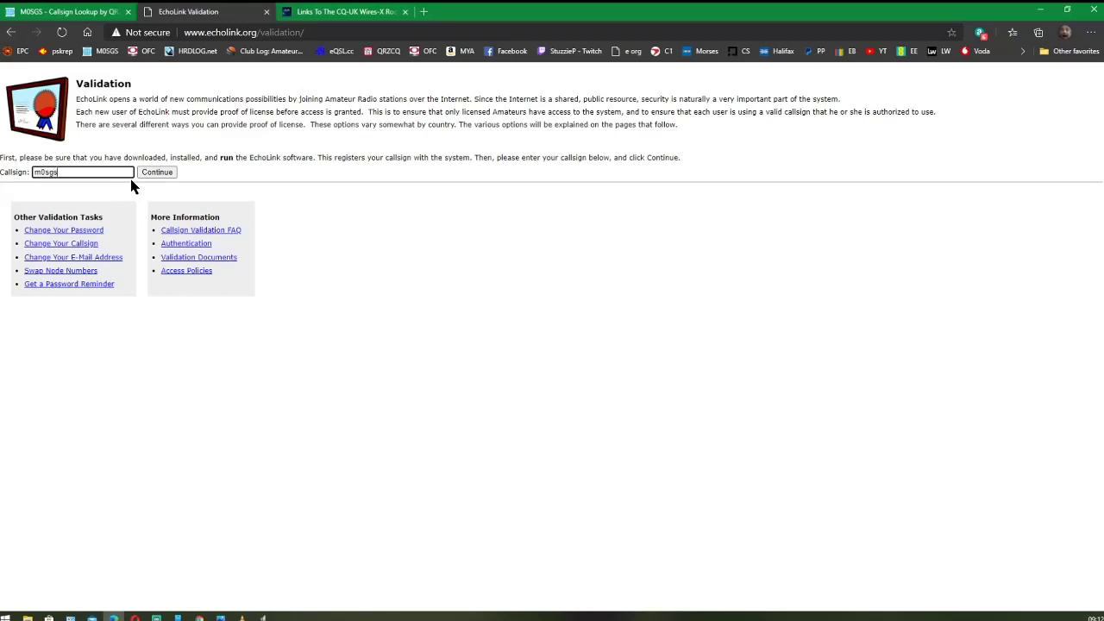
{"action": "left_click", "coordinate": [160, 175]}
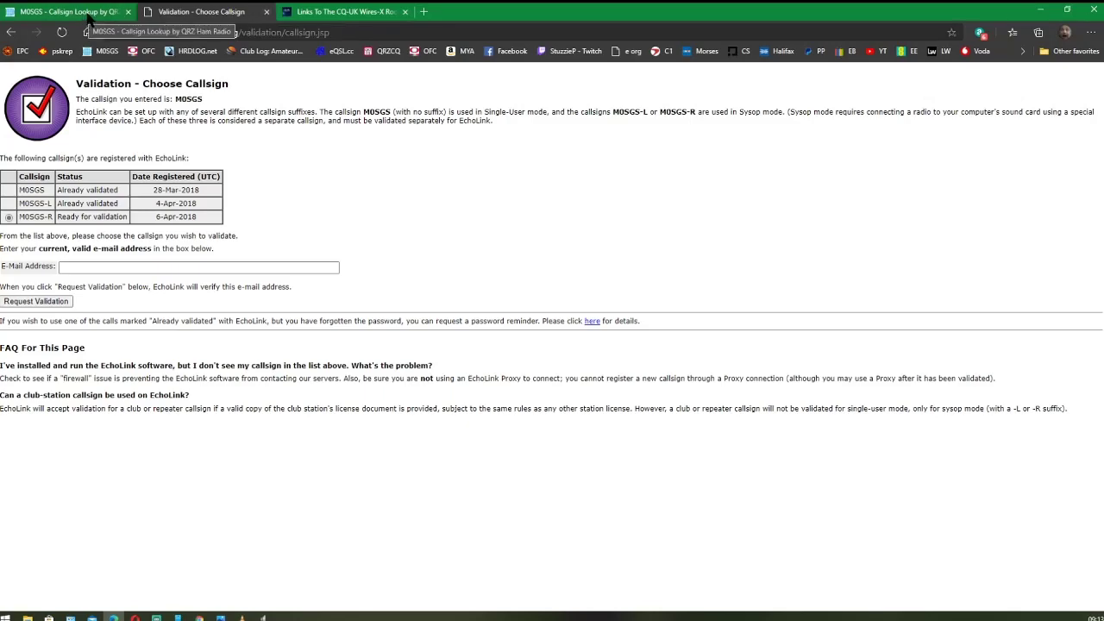
- Review the validation results, then return to the download page and download EchoLinkSetup_2_0_908_2.exe
{"action": "left_click", "coordinate": [87, 19]}
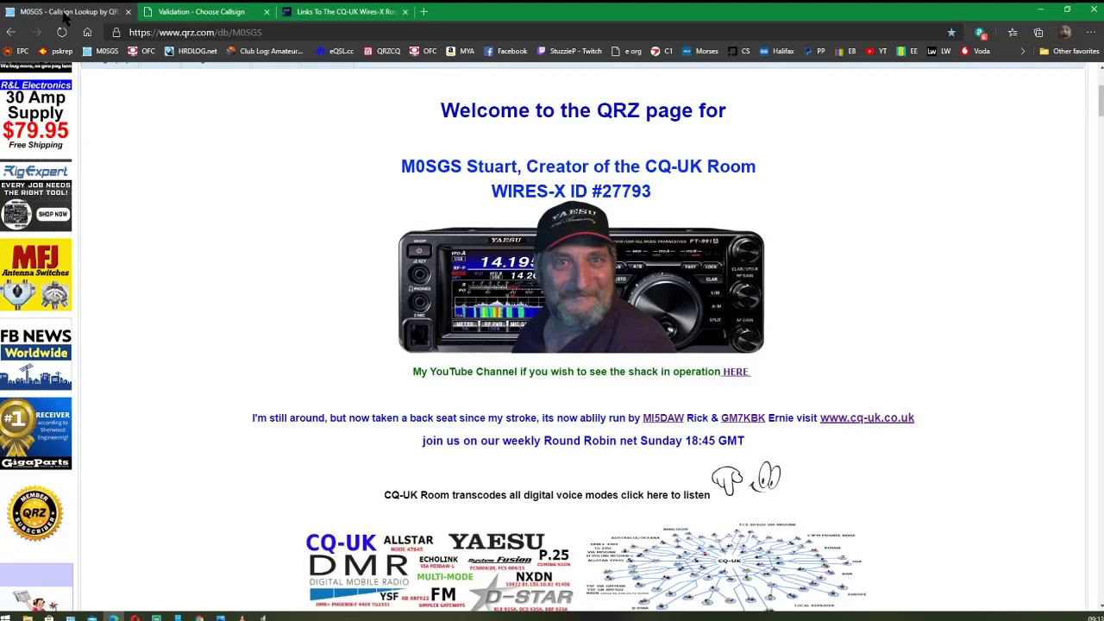
{"action": "left_click", "coordinate": [231, 15]}
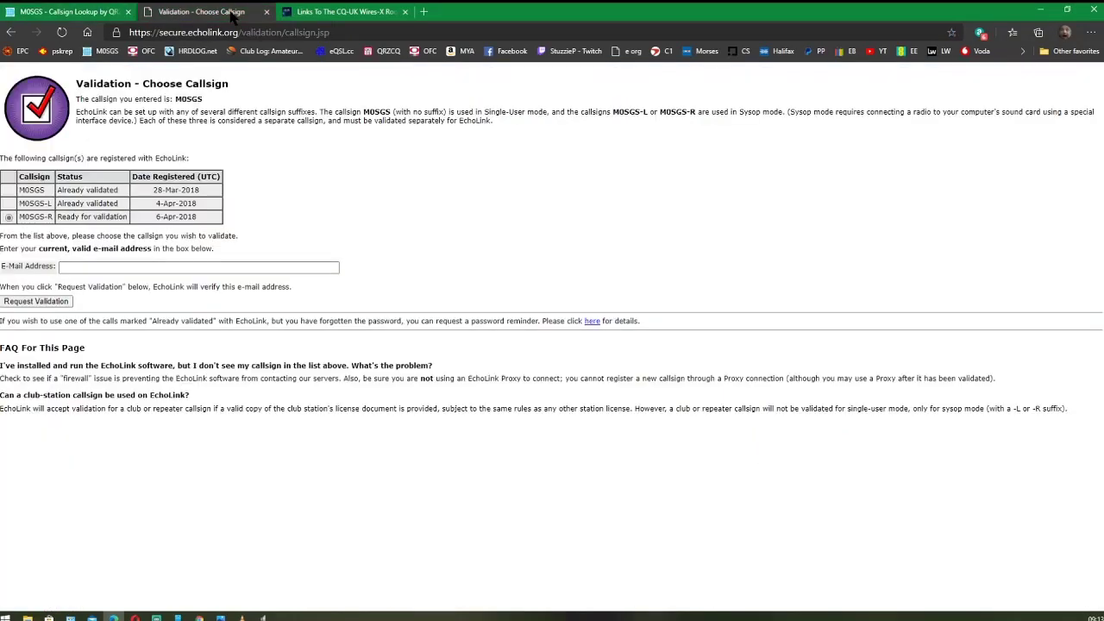
{"action": "left_click", "coordinate": [10, 32]}
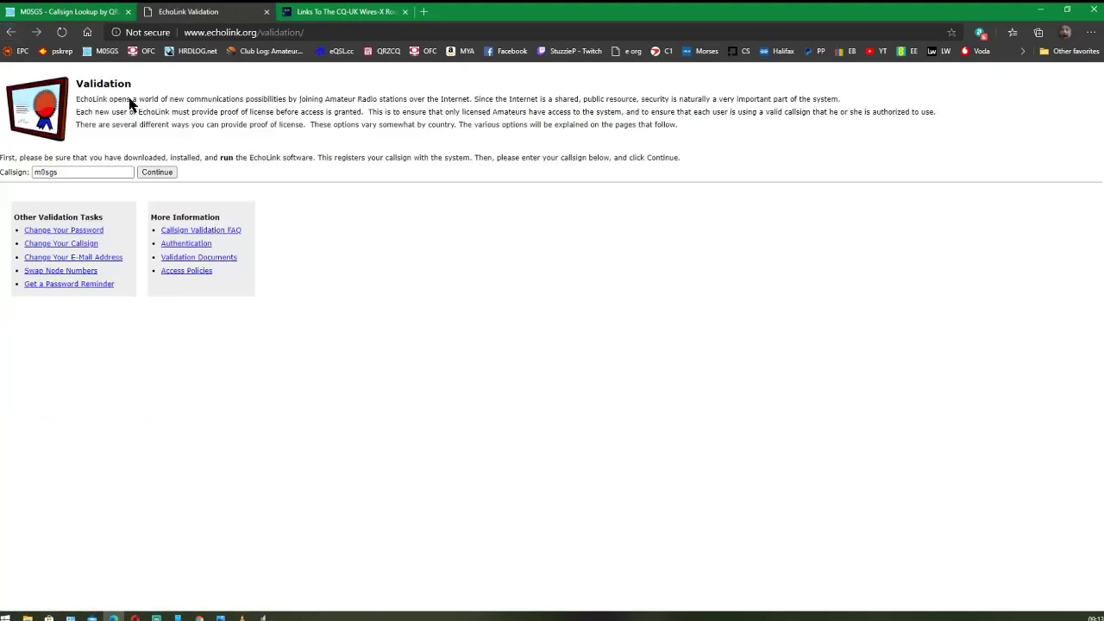
{"action": "left_click", "coordinate": [11, 32]}
{"action": "left_click", "coordinate": [335, 149]}
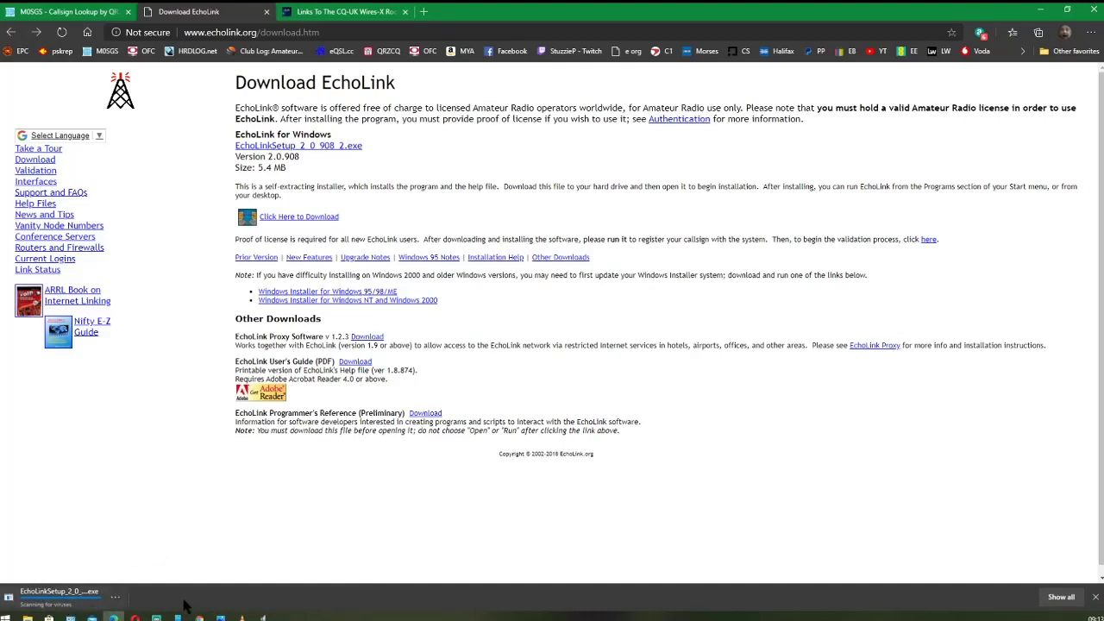
- Show the downloaded installer in the BROWSERS folder and launch EchoLinkSetup_2_0_908
{"action": "left_click", "coordinate": [114, 597]}
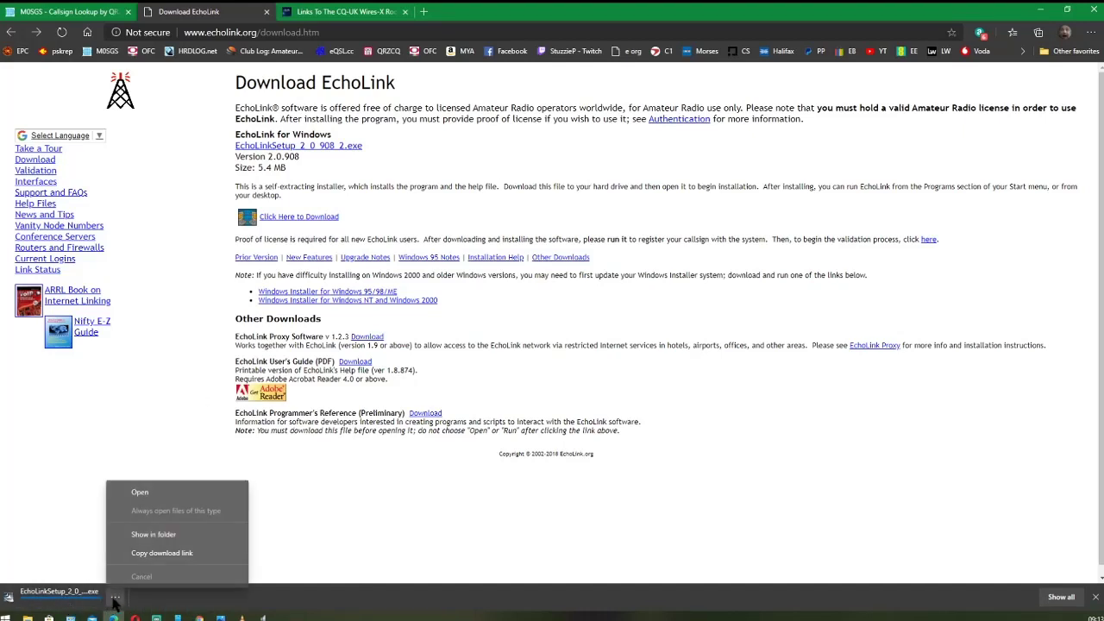
{"action": "left_click", "coordinate": [164, 535]}
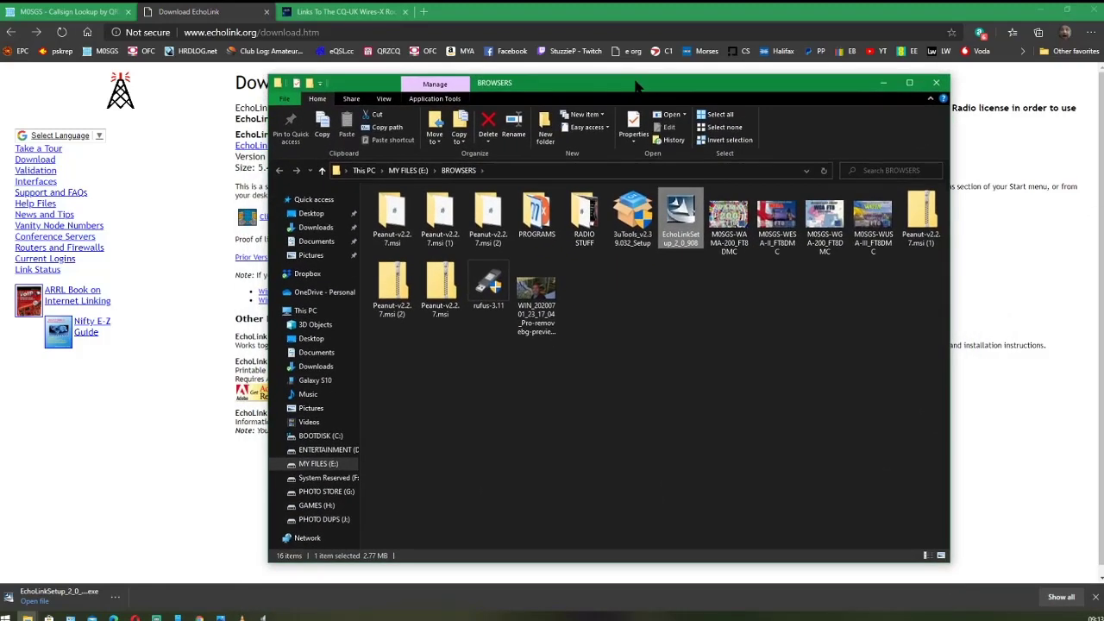
{"action": "double_click", "coordinate": [681, 225]}
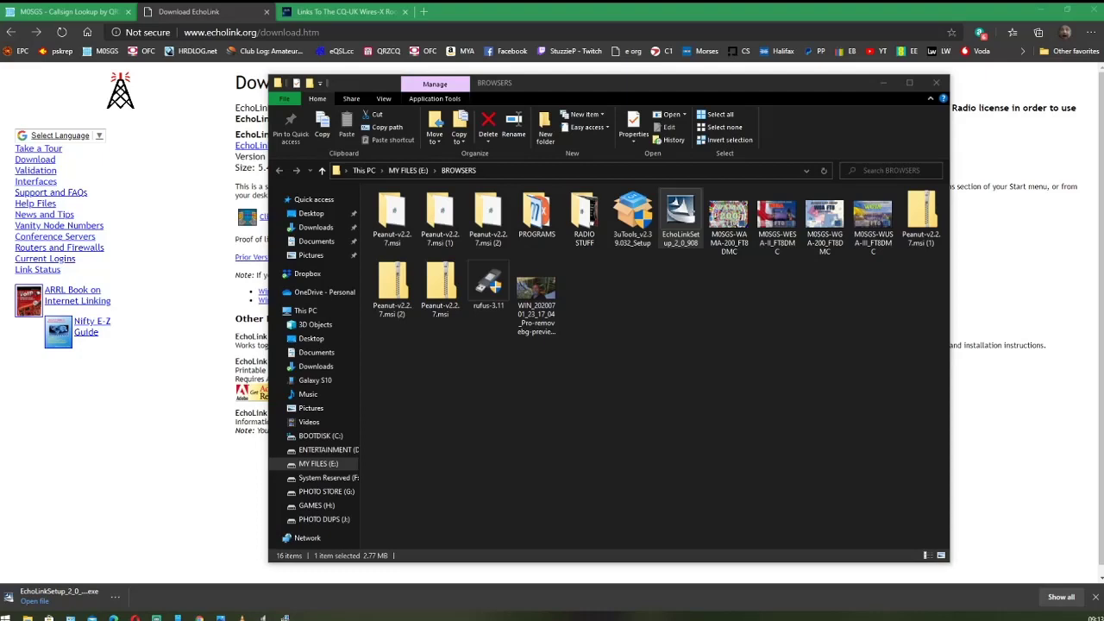
- Accept the license, keep the default install folder, install EchoLink, and launch it on finish
{"action": "left_click", "coordinate": [726, 480]}
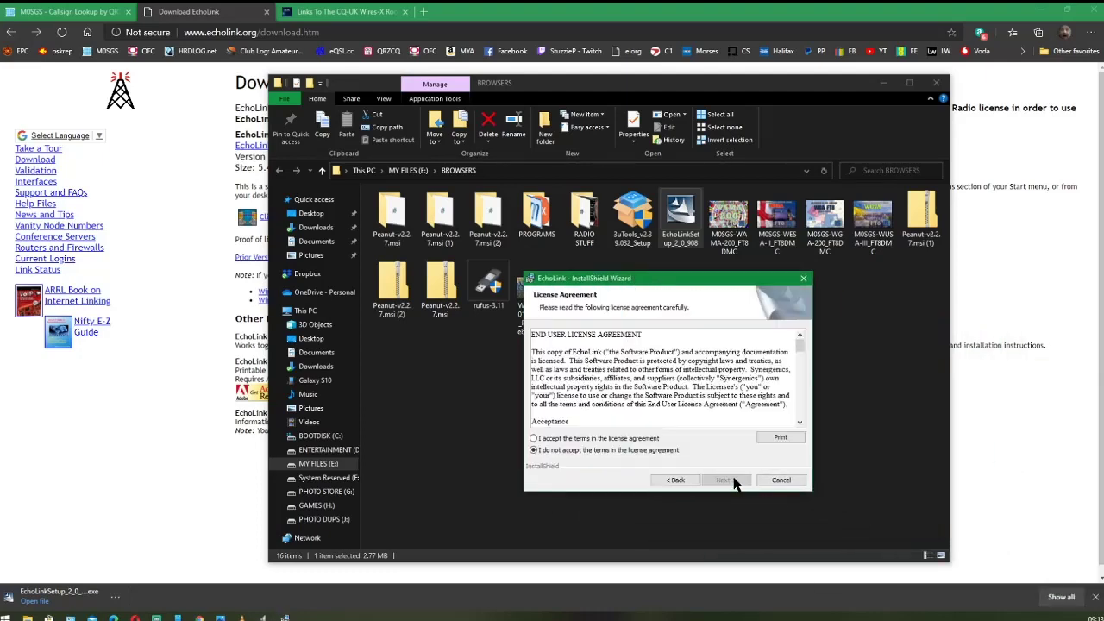
{"action": "left_click", "coordinate": [564, 440]}
{"action": "left_click", "coordinate": [725, 480]}
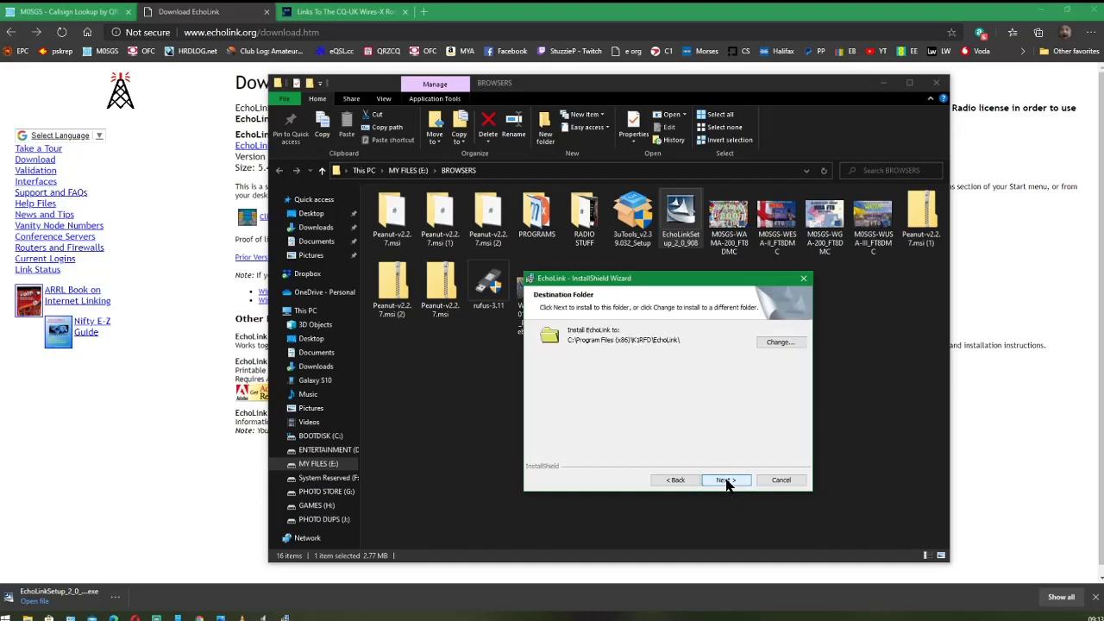
{"action": "left_click", "coordinate": [726, 481]}
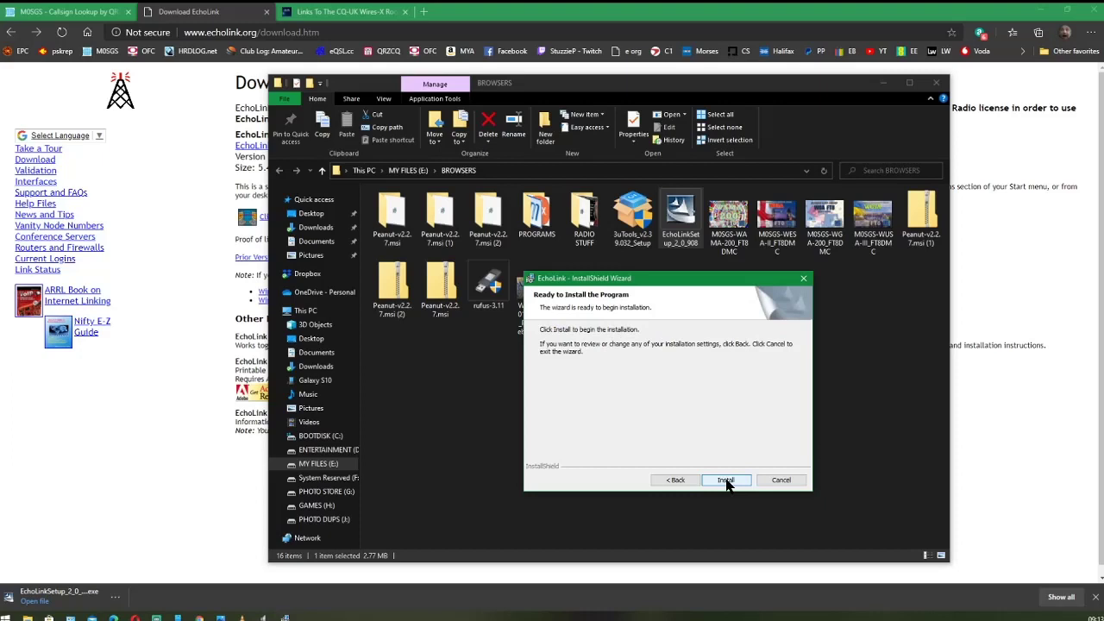
{"action": "left_click", "coordinate": [727, 481]}
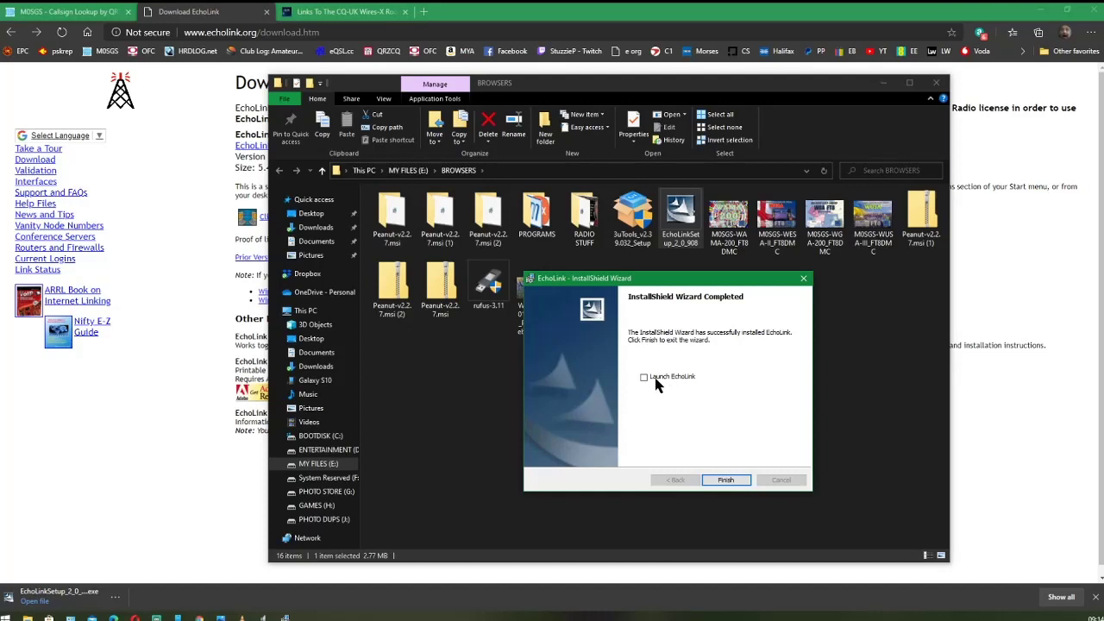
{"action": "left_click", "coordinate": [643, 376]}
{"action": "left_click", "coordinate": [723, 480]}
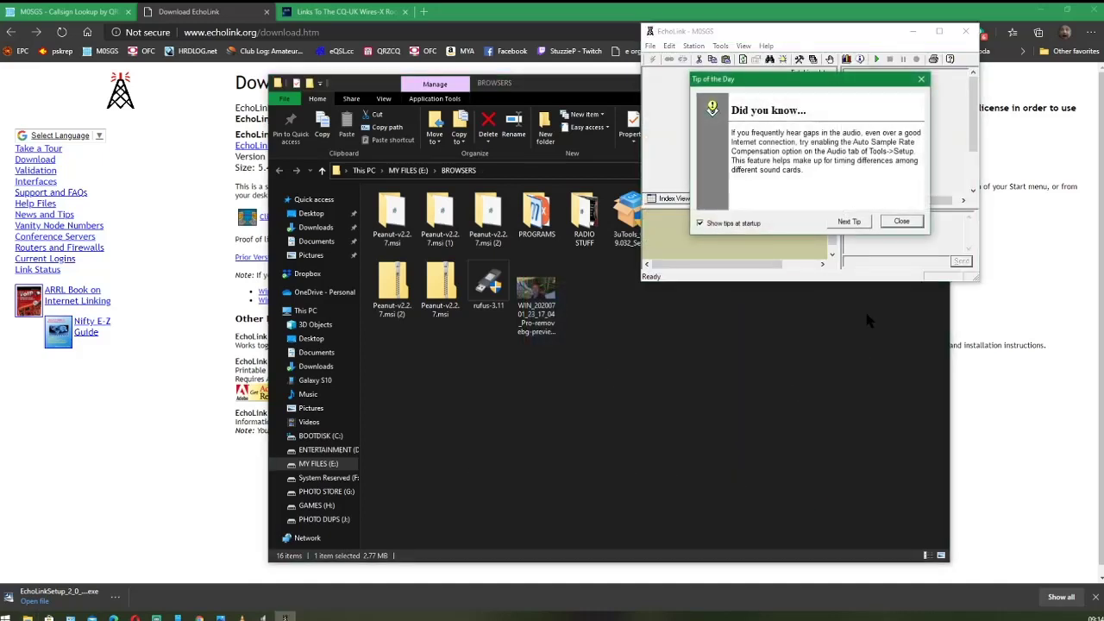
- Dismiss EchoLink's Tip of the Day, close the BROWSERS folder window, and bring up the Start menu
{"action": "left_click", "coordinate": [901, 221]}
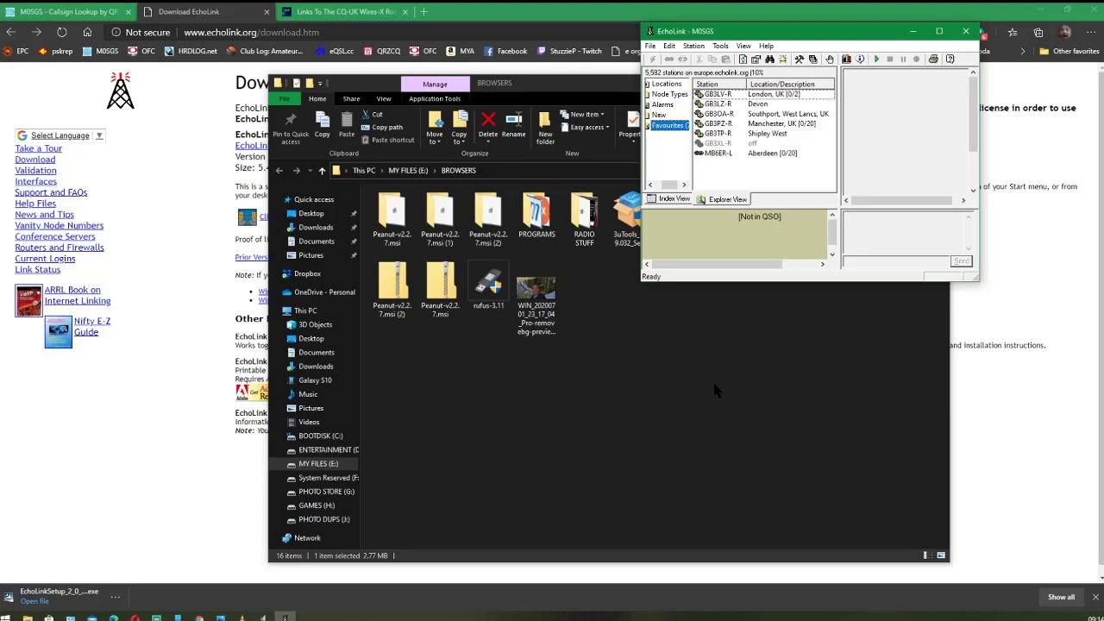
{"action": "left_click", "coordinate": [727, 396]}
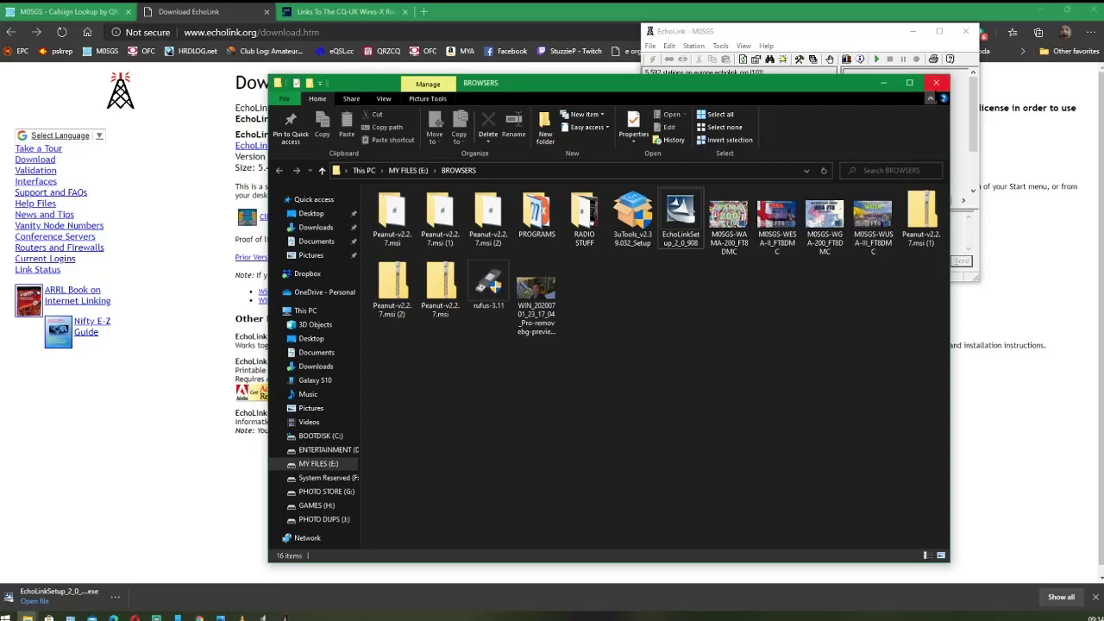
{"action": "left_click", "coordinate": [936, 84]}
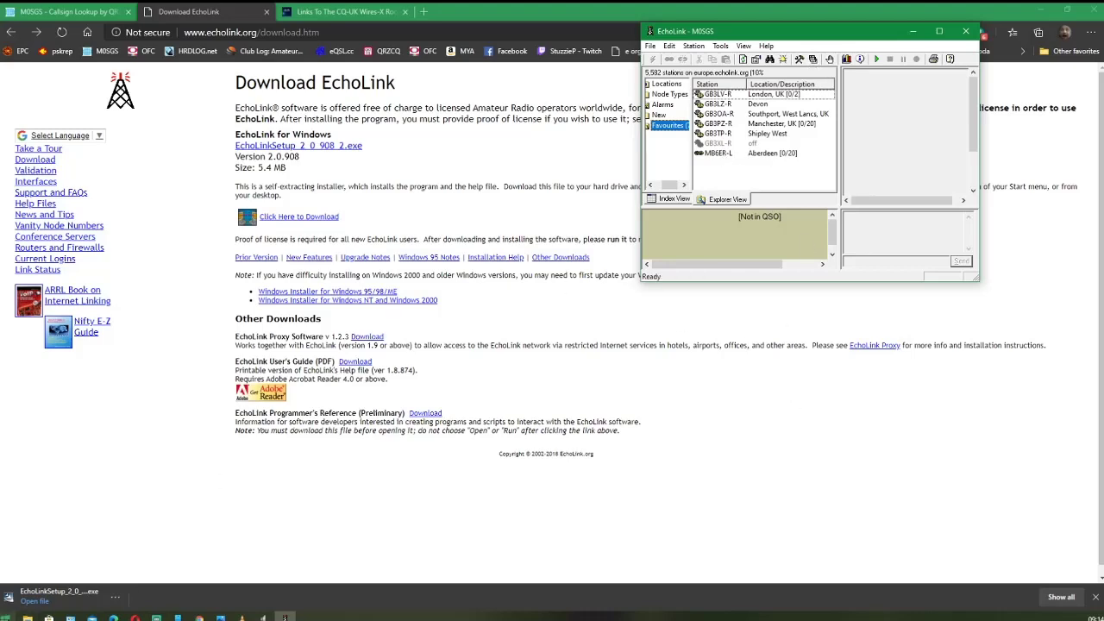
{"action": "left_click", "coordinate": [8, 614]}
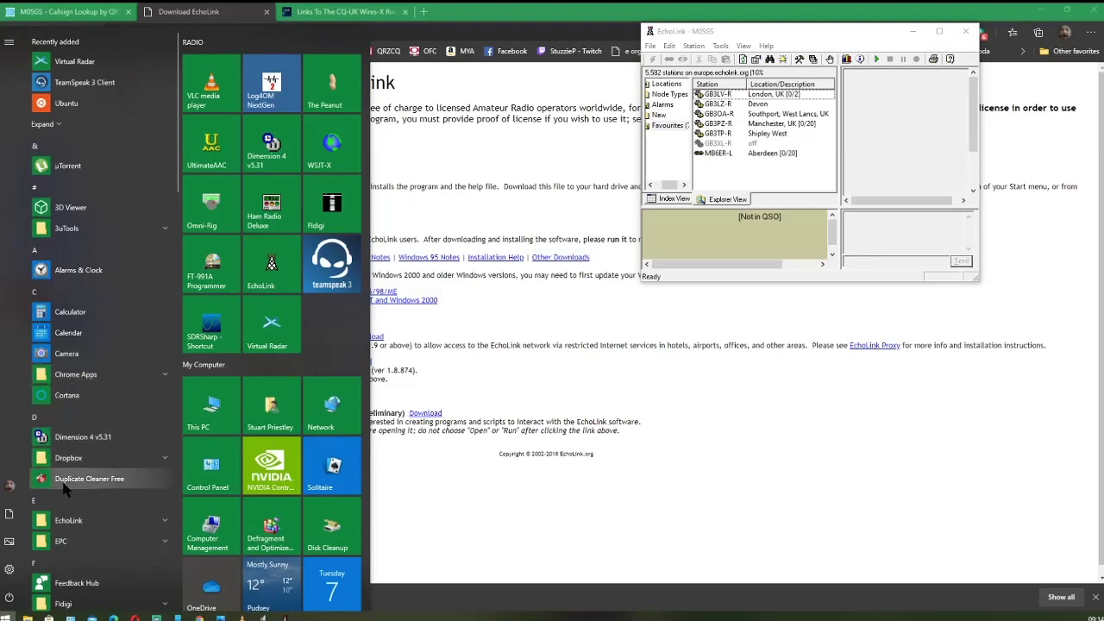
- Go to Settings > Update & Security > Windows Security and launch the Windows Security app
{"action": "left_click", "coordinate": [681, 478]}
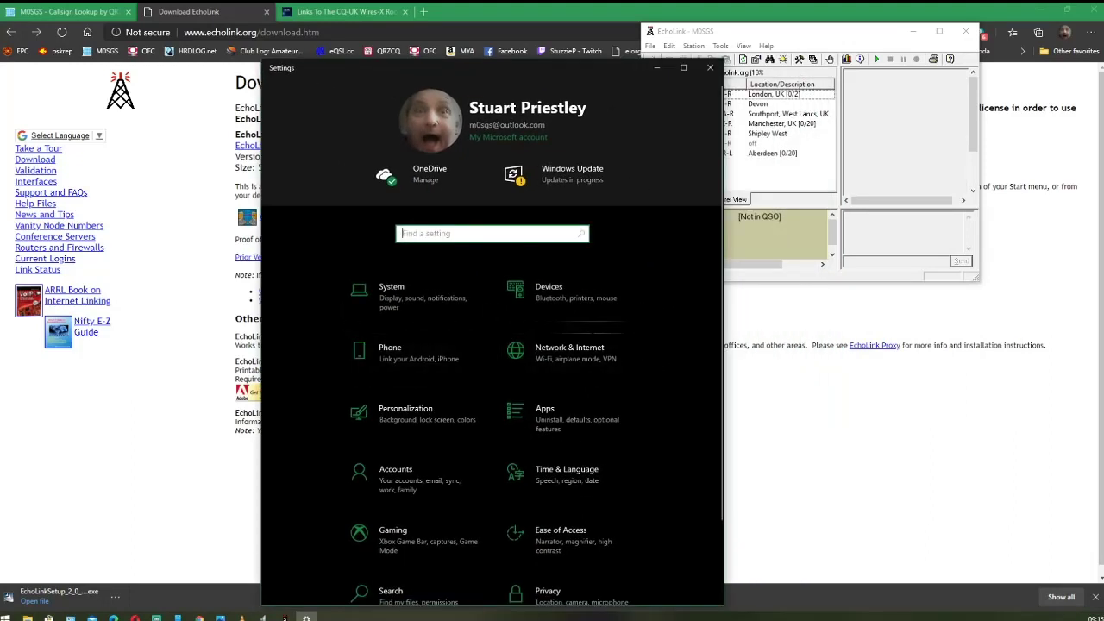
{"action": "scroll", "coordinate": [569, 279], "scroll_direction": "down", "scroll_amount": 1}
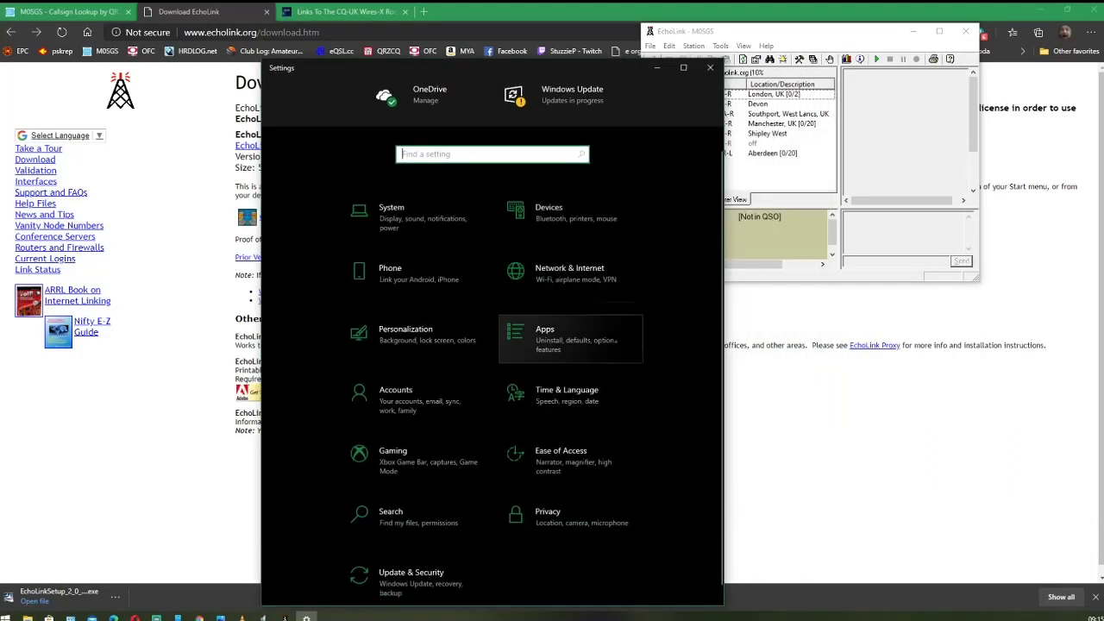
{"action": "left_click", "coordinate": [379, 576]}
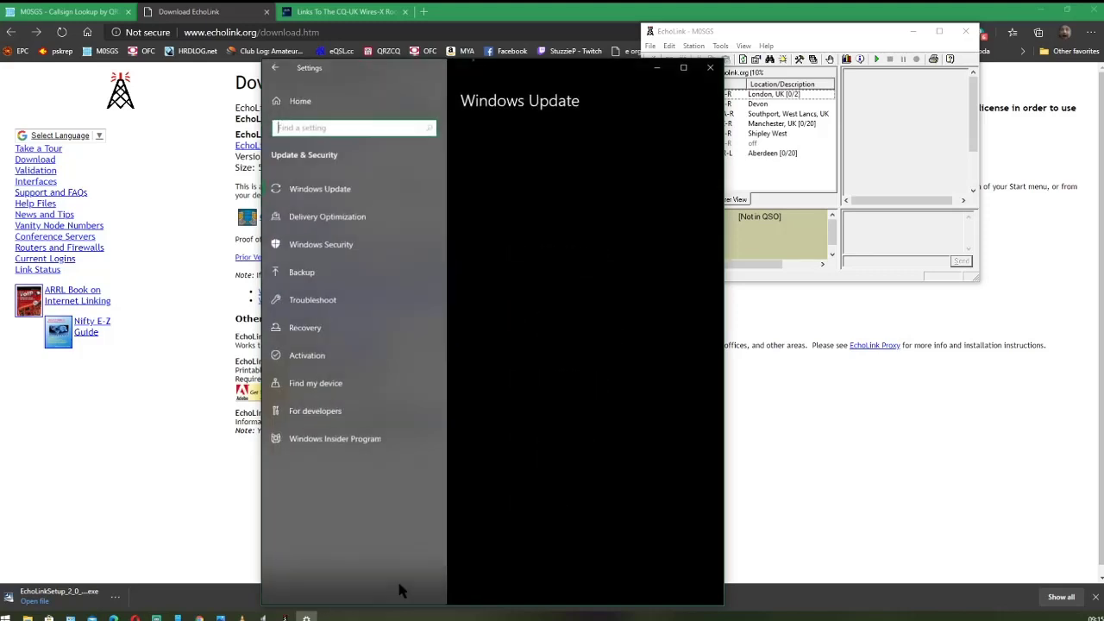
{"action": "left_click", "coordinate": [338, 246]}
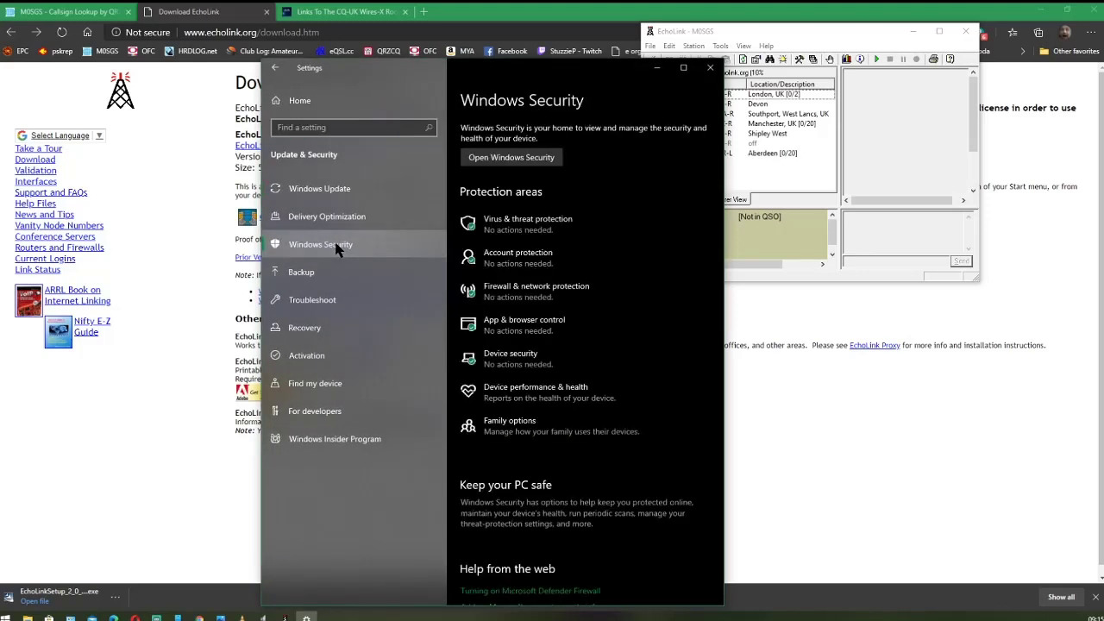
{"action": "scroll", "coordinate": [647, 284], "scroll_direction": "down", "scroll_amount": 2}
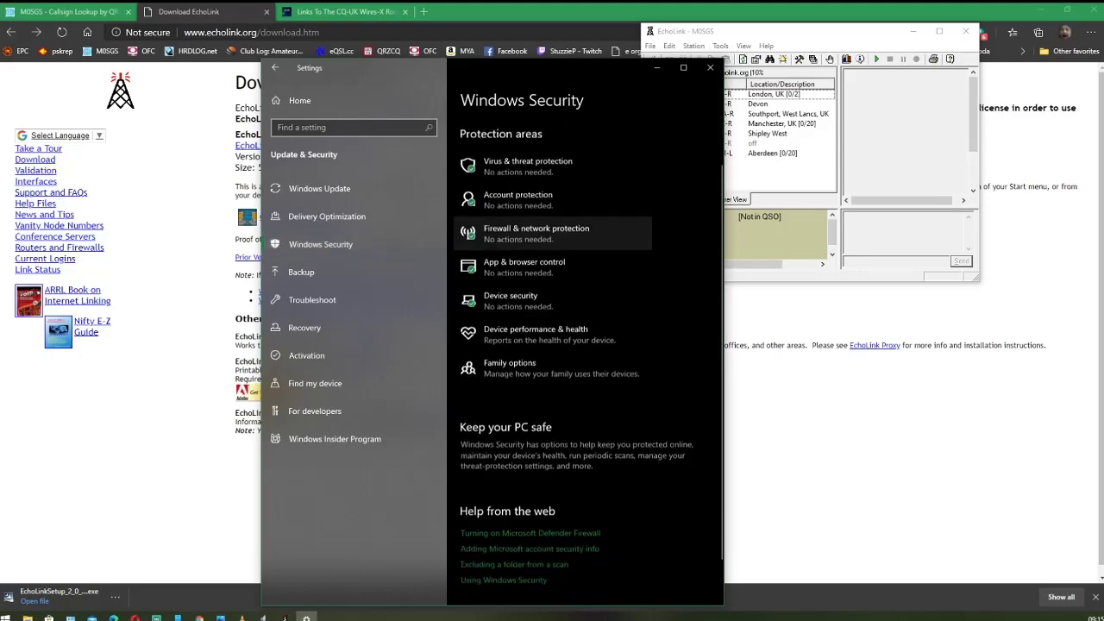
{"action": "scroll", "coordinate": [647, 284], "scroll_direction": "up", "scroll_amount": 2}
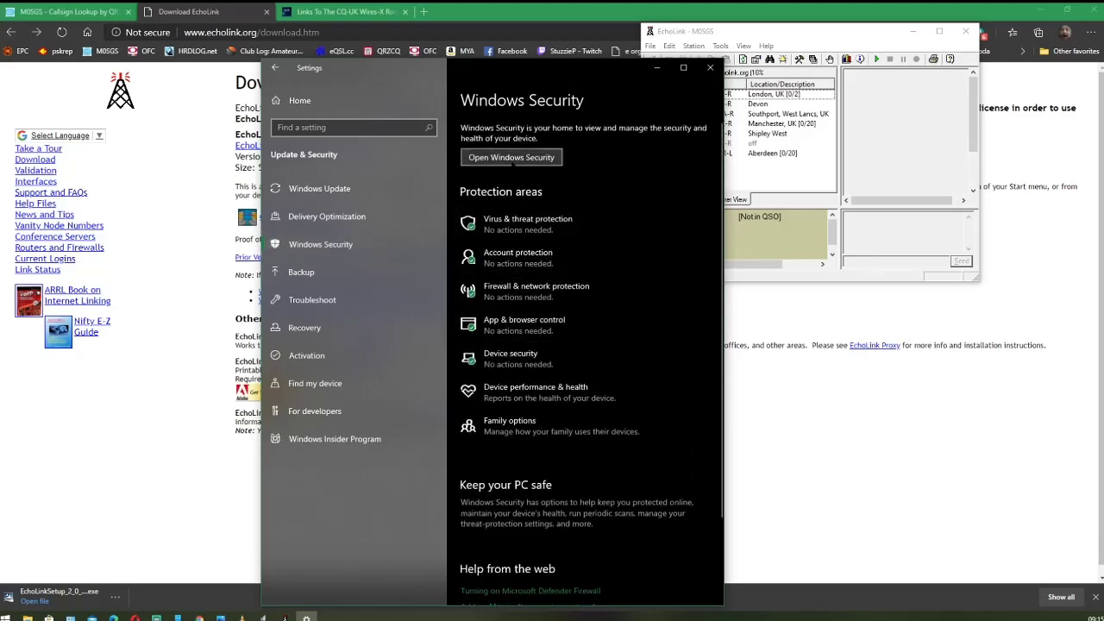
{"action": "left_click", "coordinate": [511, 157]}
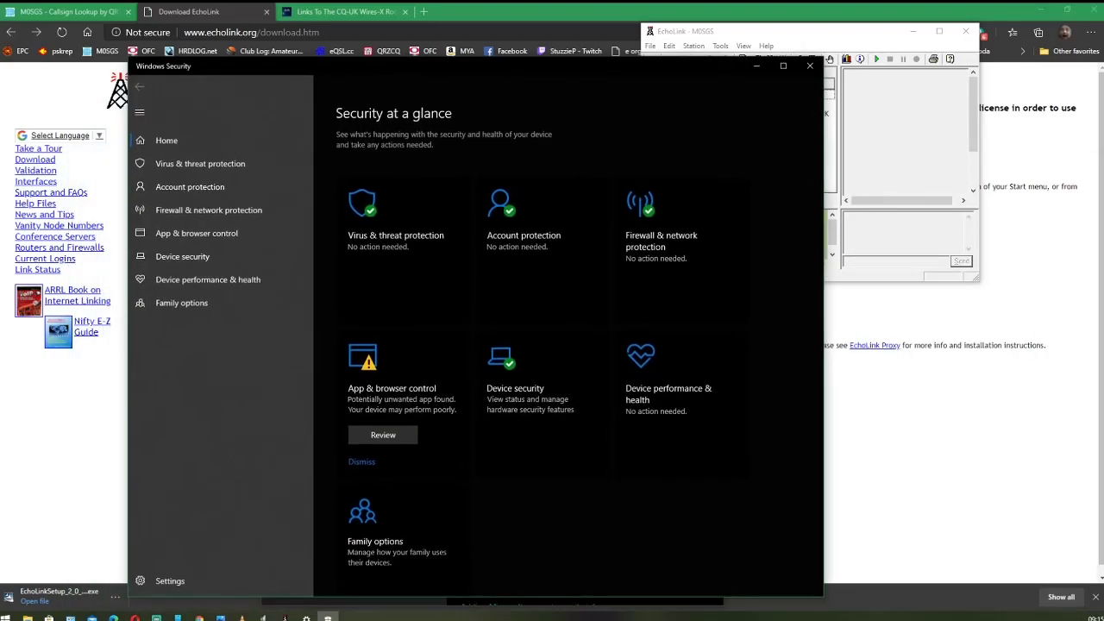
- Show the Firewall & network protection page with domain, private and public firewalls on
{"action": "left_click", "coordinate": [219, 213]}
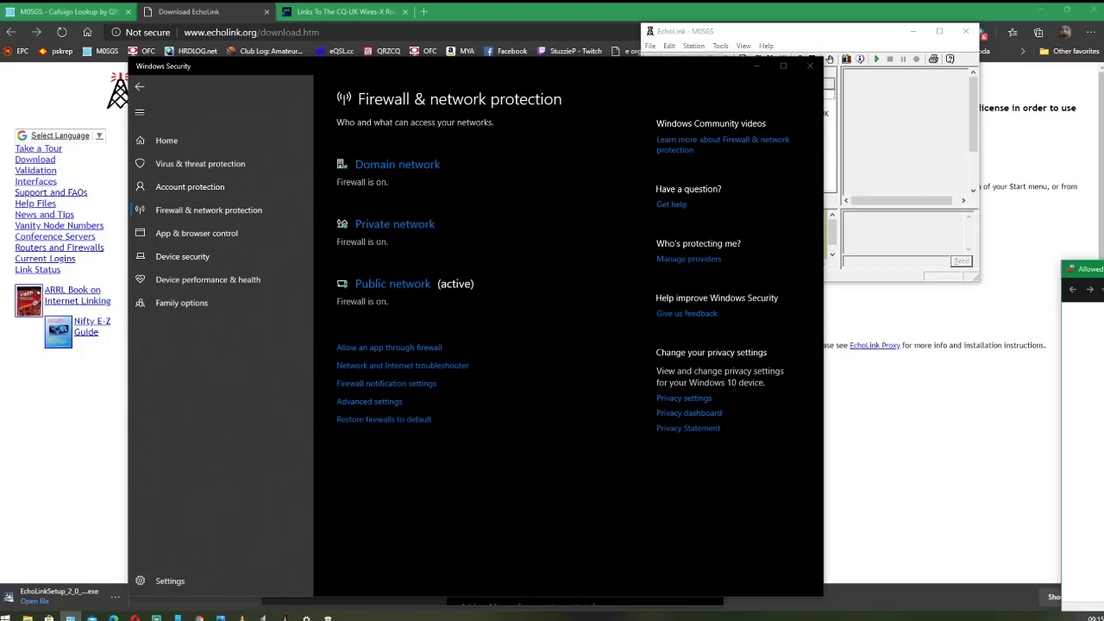
- Confirm EchoLink is allowed on private and public networks, cancel the list, and close Windows Security
{"action": "left_click_drag", "start_coordinate": [643, 284], "coordinate": [561, 49]}
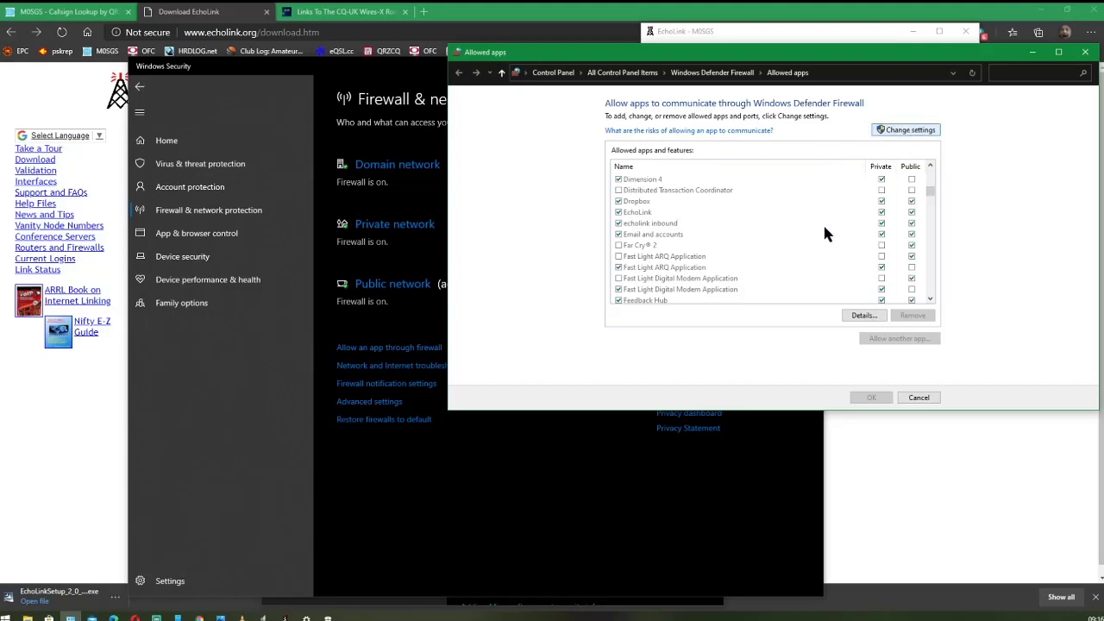
{"action": "scroll", "coordinate": [780, 196], "scroll_direction": "up", "scroll_amount": 1}
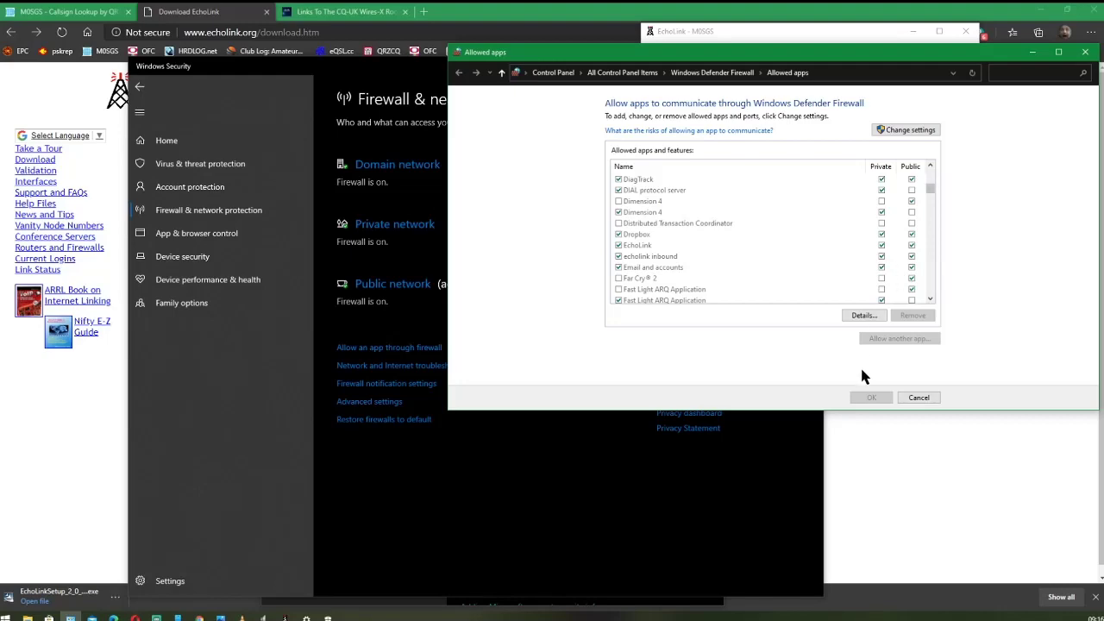
{"action": "left_click", "coordinate": [1085, 51]}
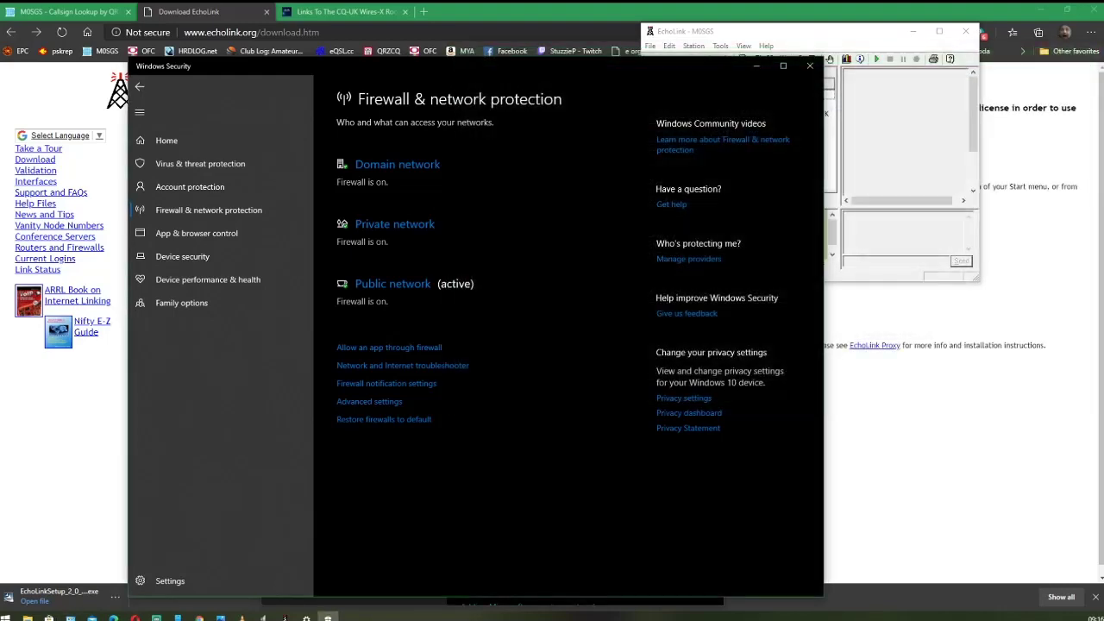
{"action": "left_click", "coordinate": [809, 66]}
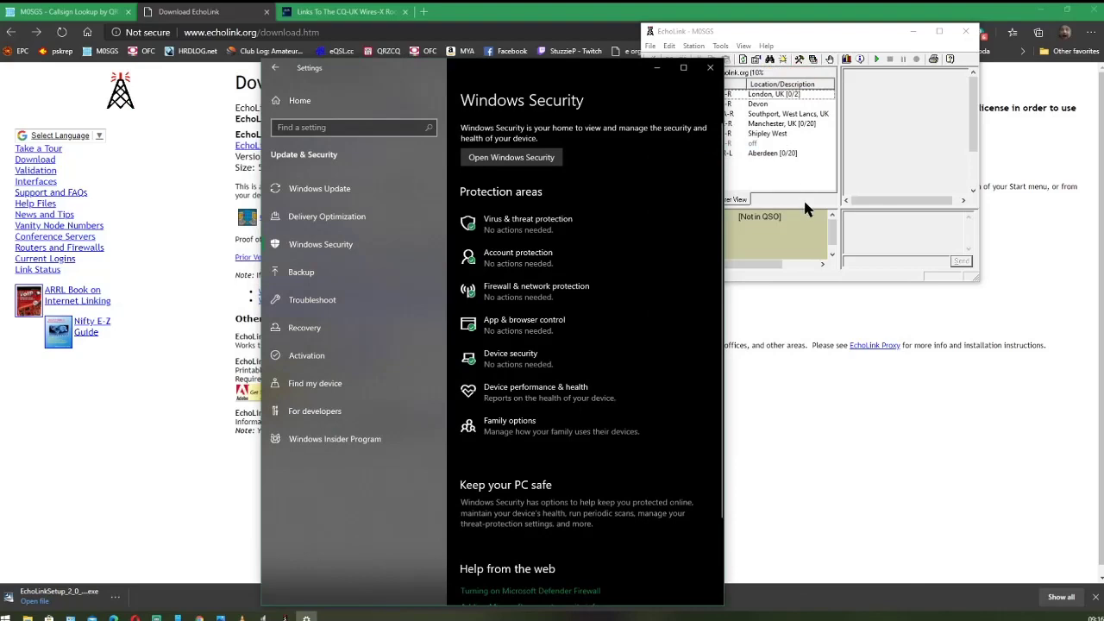